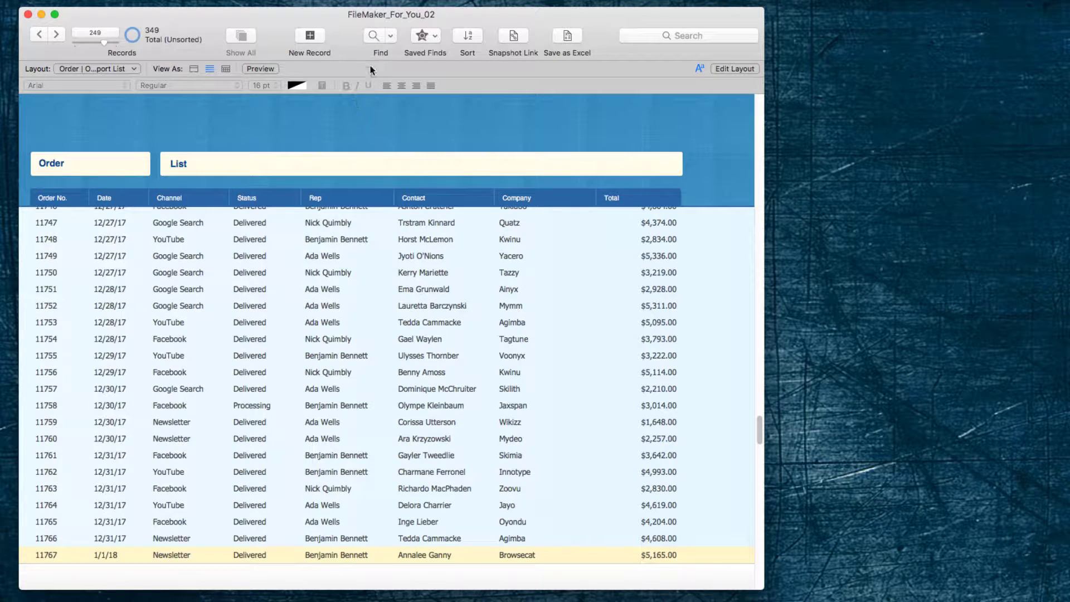
Find the orders dated January 2018, narrowing the list to 101 of 349 records
left_click(375, 36)
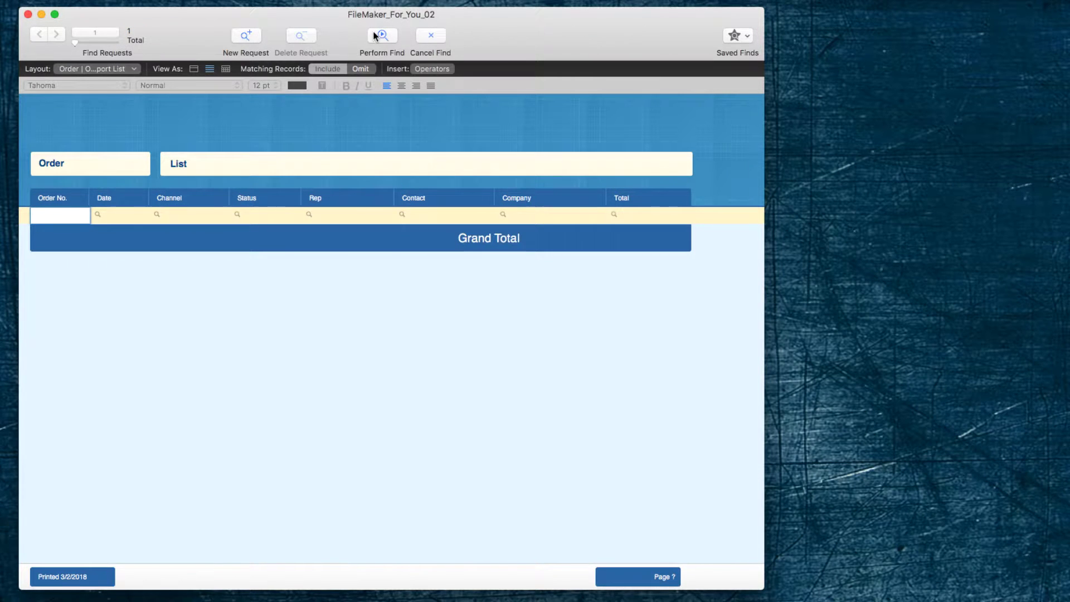
left_click(113, 215)
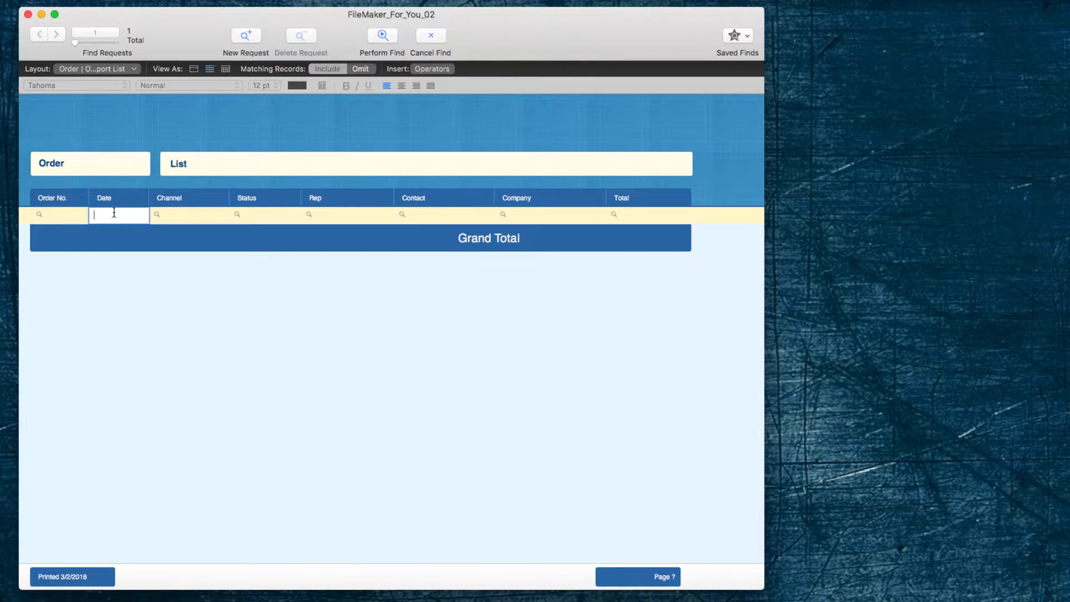
type("1")
left_click(381, 35)
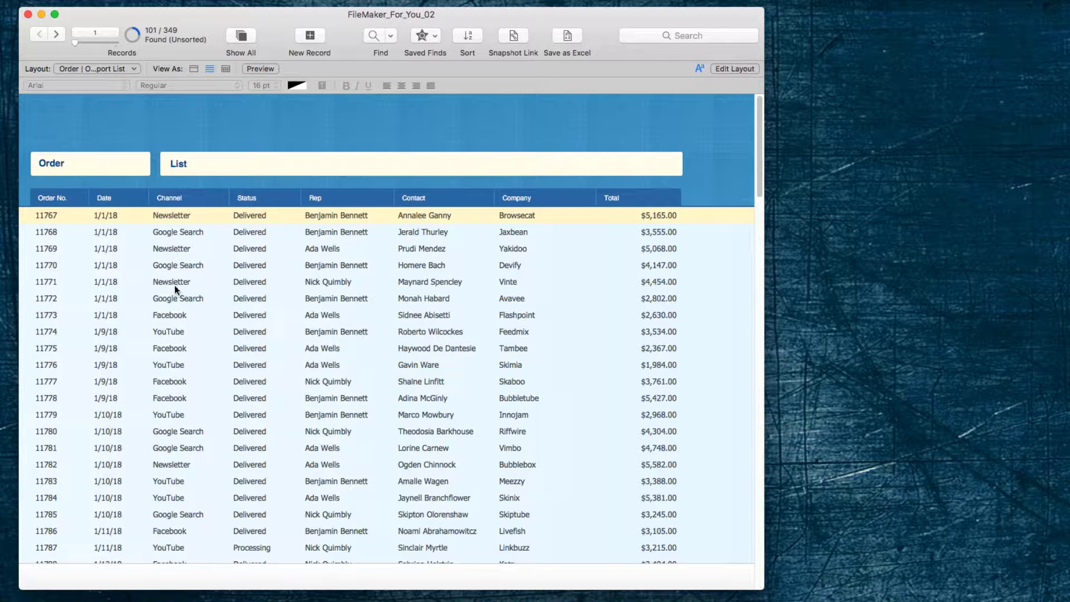
Replace the existing sort order with Channel and sort the 101 found orders by it
left_click(467, 36)
left_click(493, 68)
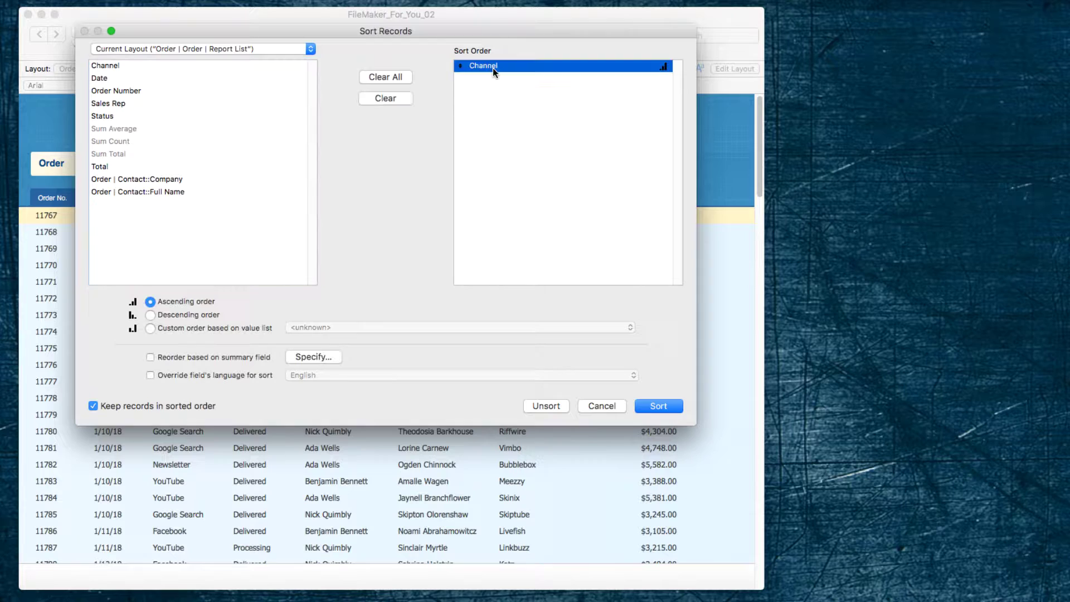
left_click(380, 99)
left_click(115, 65)
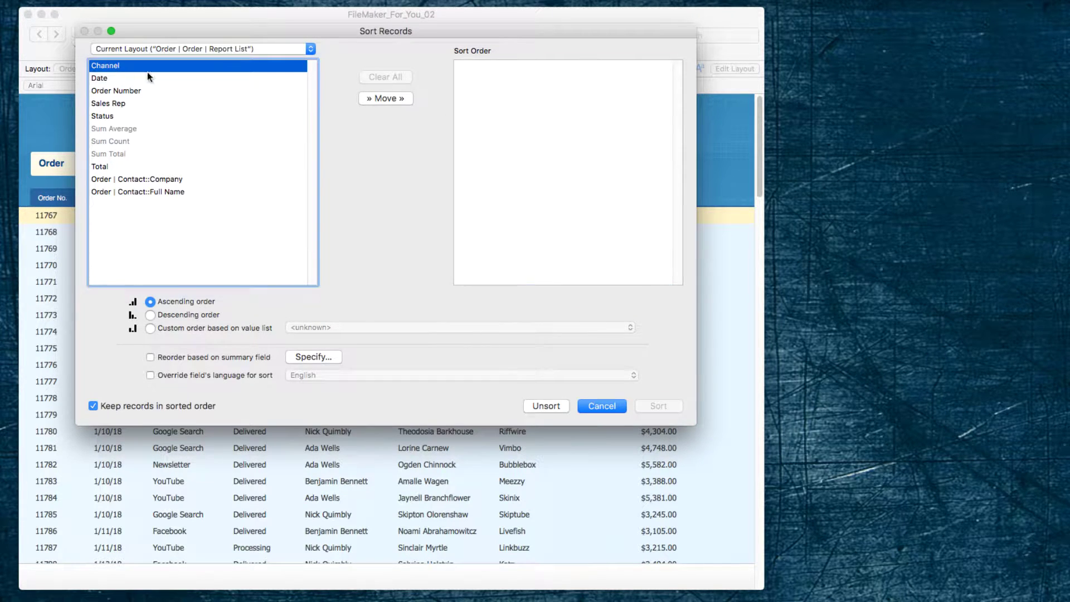
left_click(383, 99)
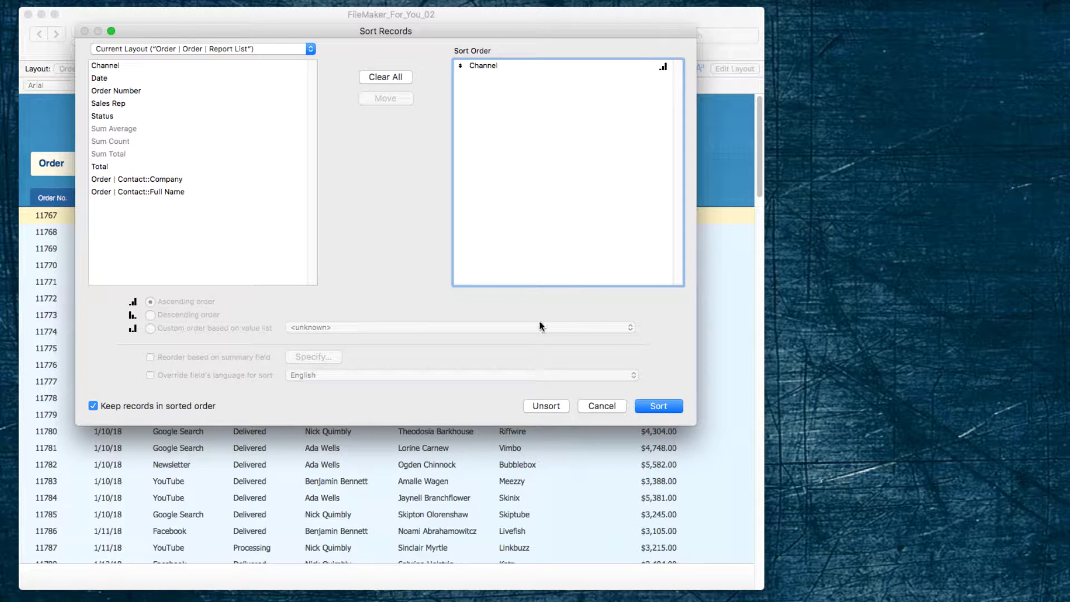
left_click(649, 408)
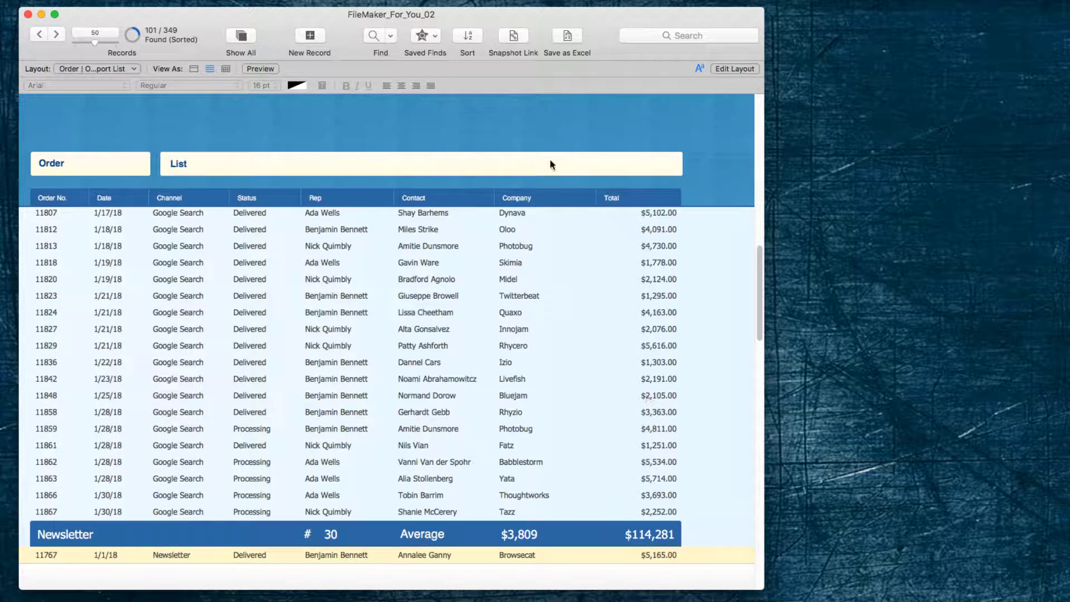
scroll(554, 161, "up", 10)
scroll(555, 162, "up", 3)
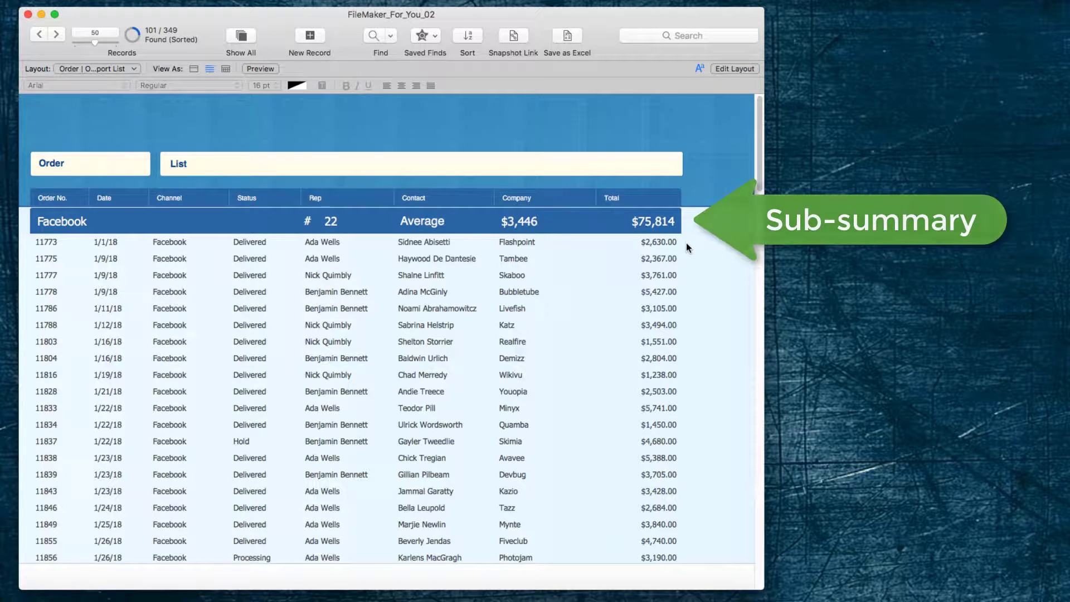
scroll(686, 266, "down", 10)
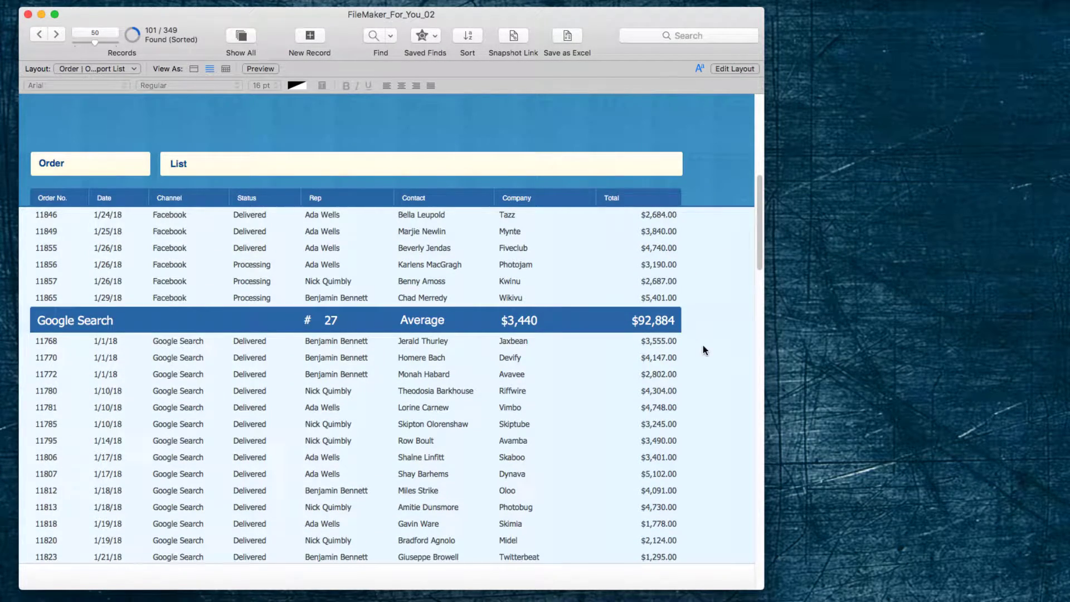
scroll(703, 347, "down", 12)
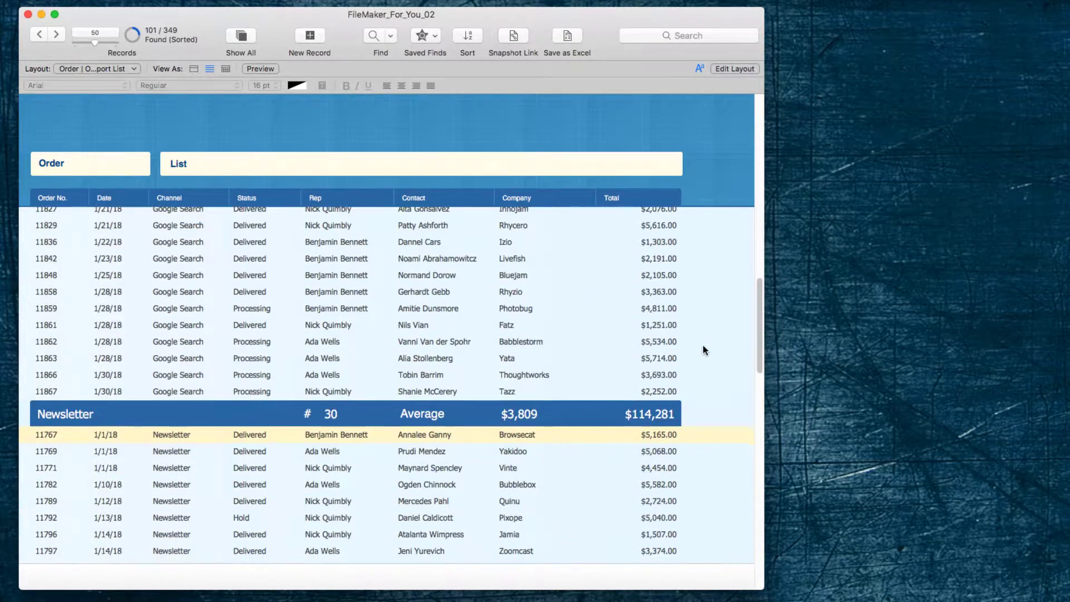
scroll(703, 351, "down", 5)
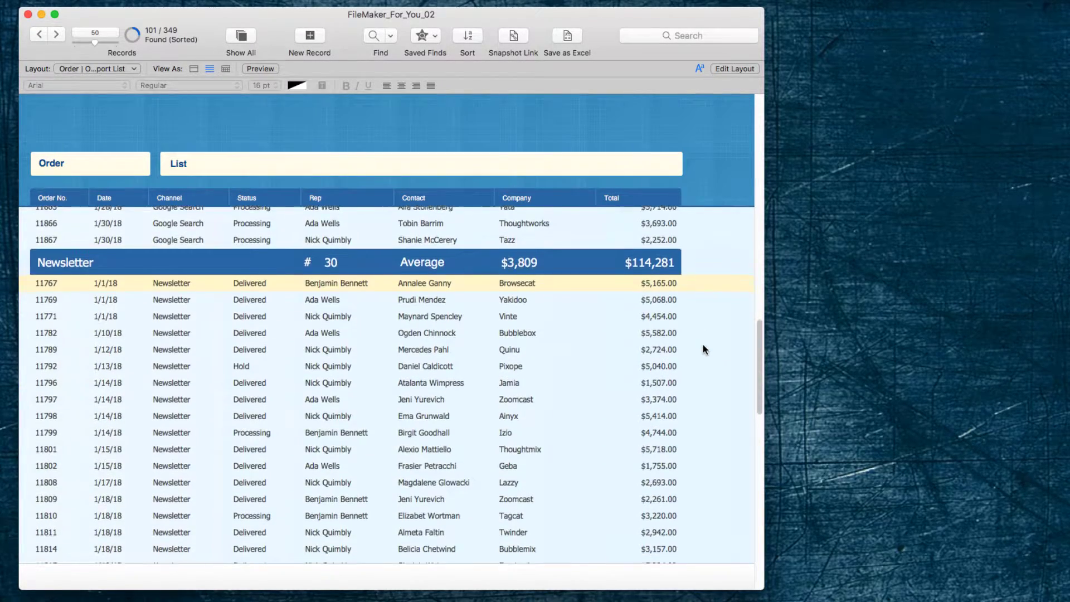
scroll(703, 350, "down", 12)
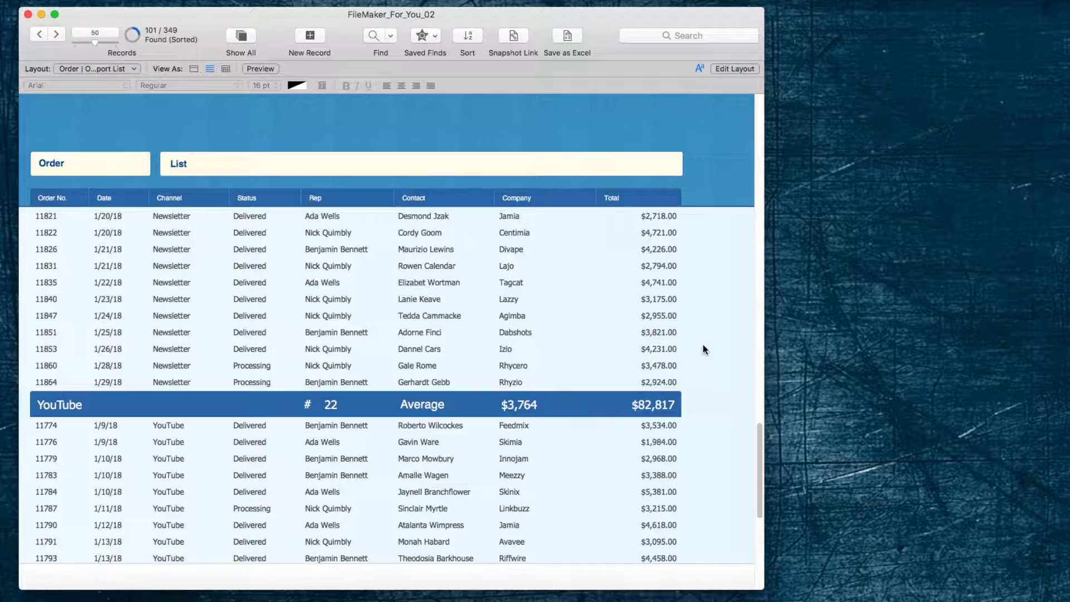
scroll(703, 350, "up", 15)
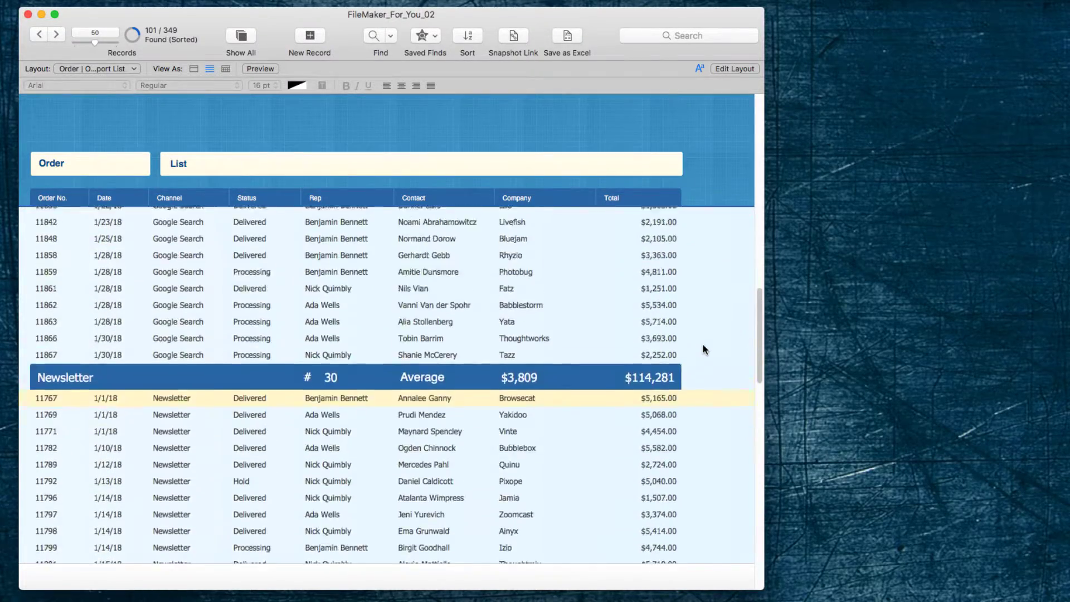
scroll(704, 350, "up", 20)
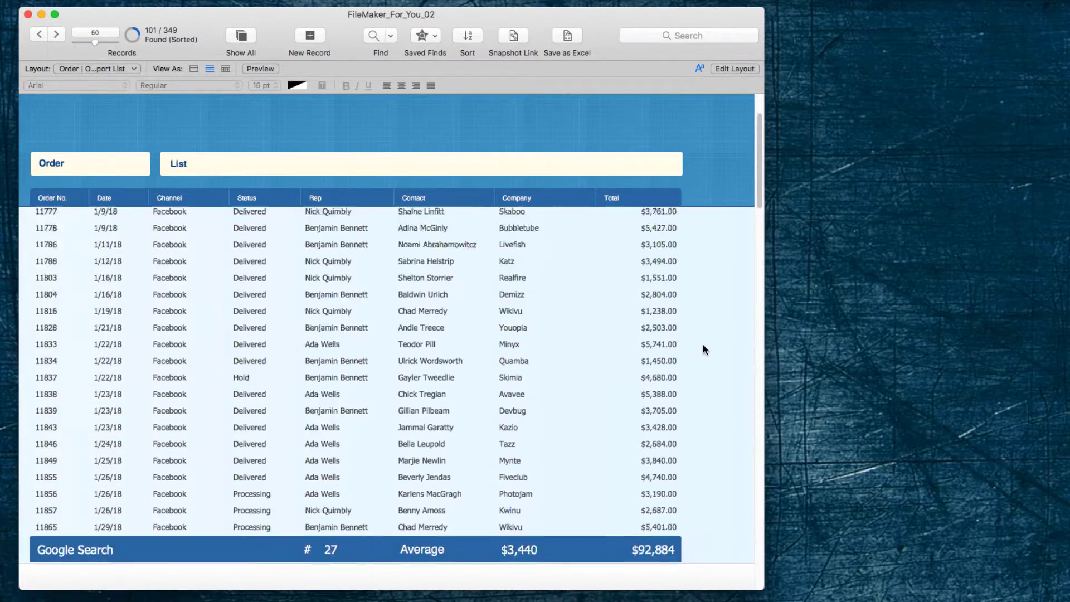
scroll(703, 345, "up", 2)
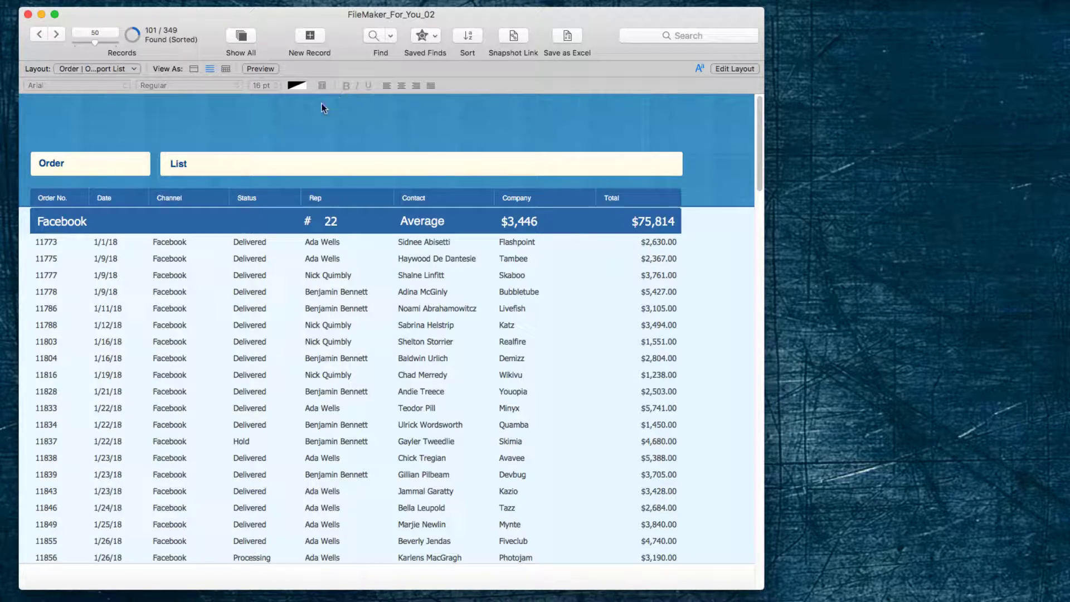
Export the records as Excel workbook 'january-sales-summary-by-channel' to the Desktop
left_click(165, 0)
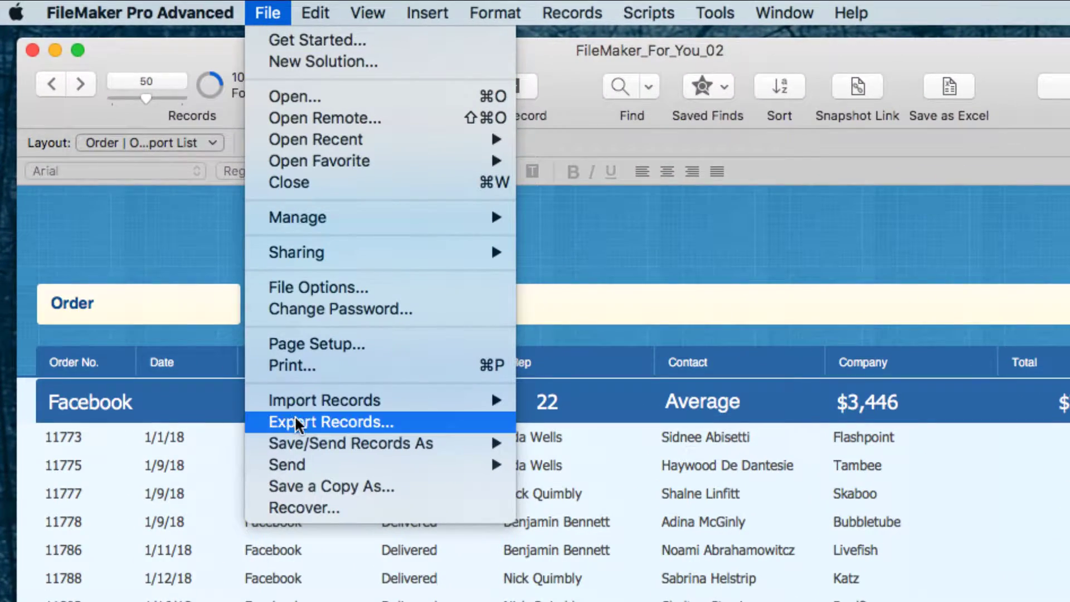
left_click(298, 423)
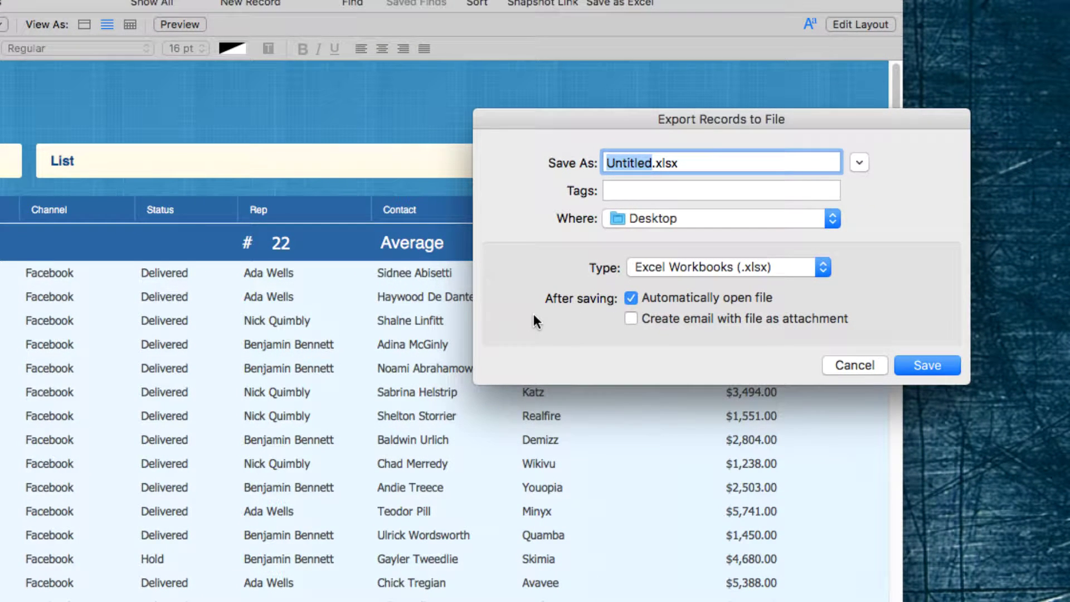
key("BackSpace")
type("j")
key("BackSpace")
type("janu")
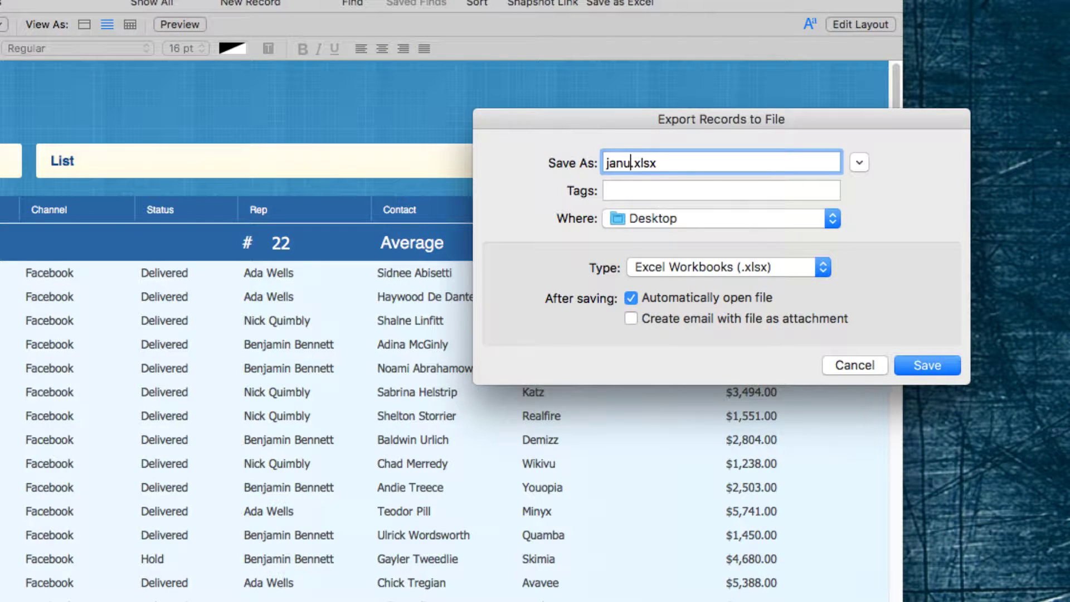
type("ary-sales-")
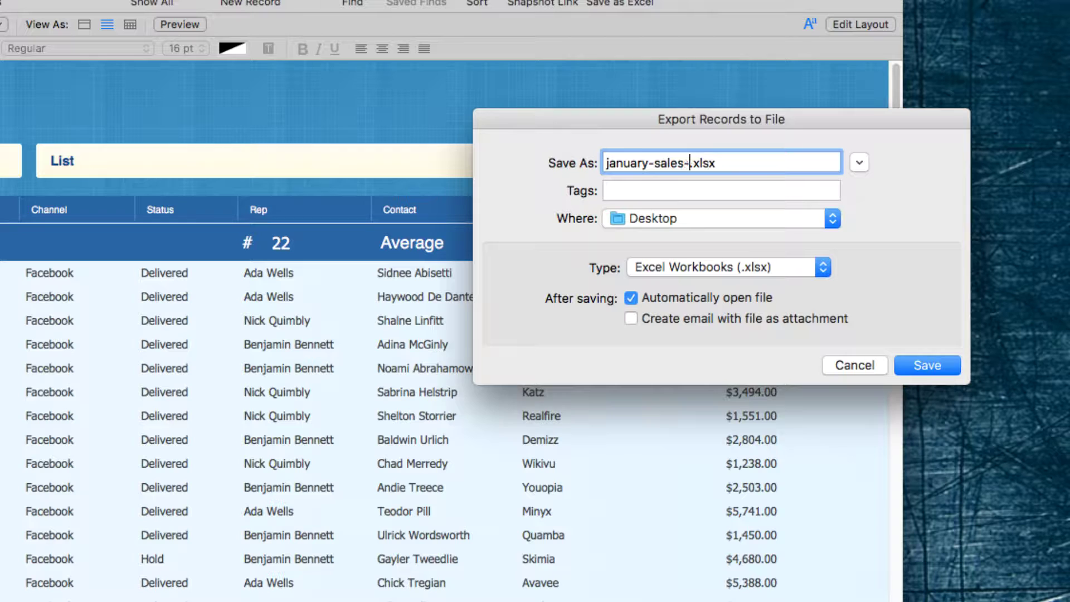
type("summary-b")
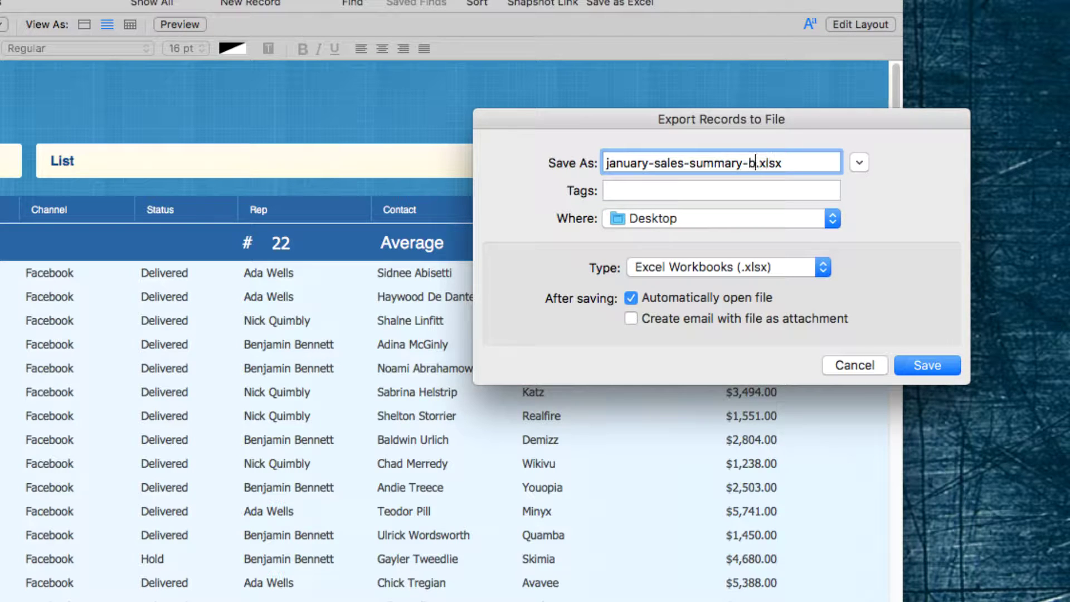
type("y-channel")
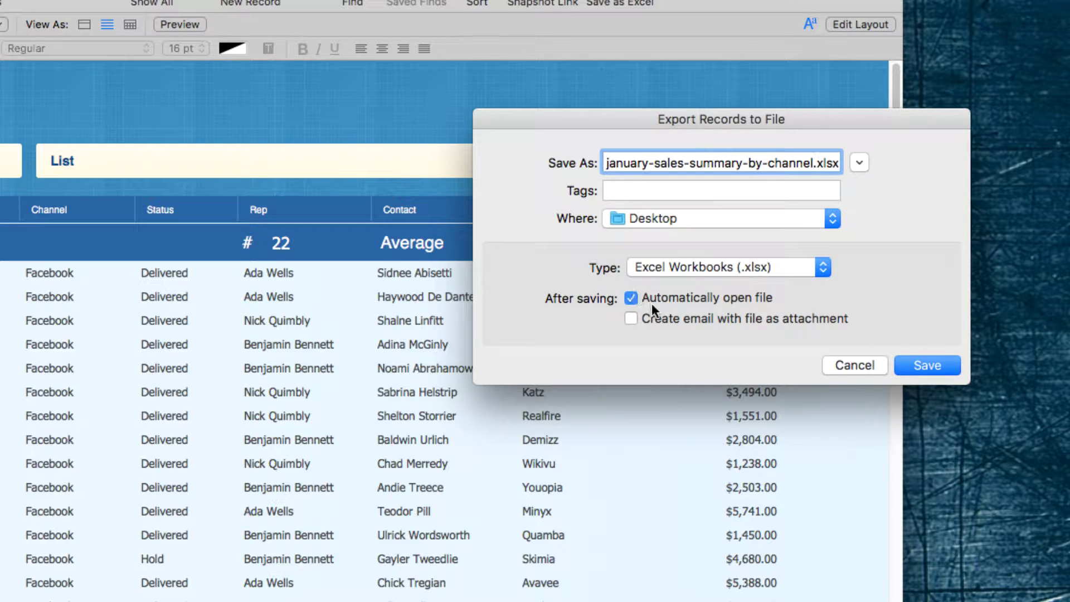
left_click(928, 367)
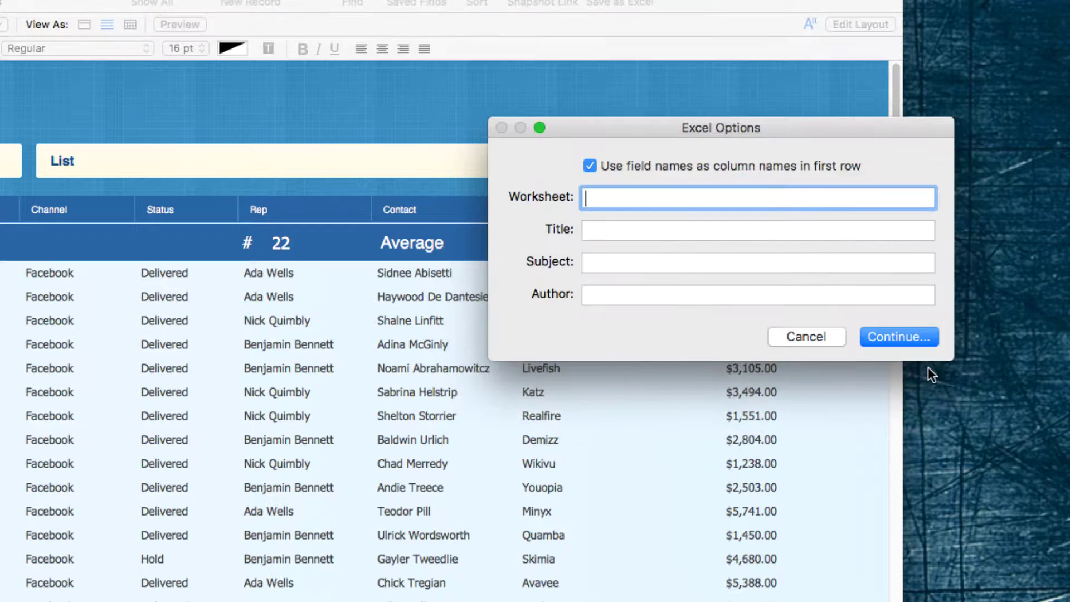
Accept the Excel options, group the export by Channel, and clear the export field order
left_click(902, 335)
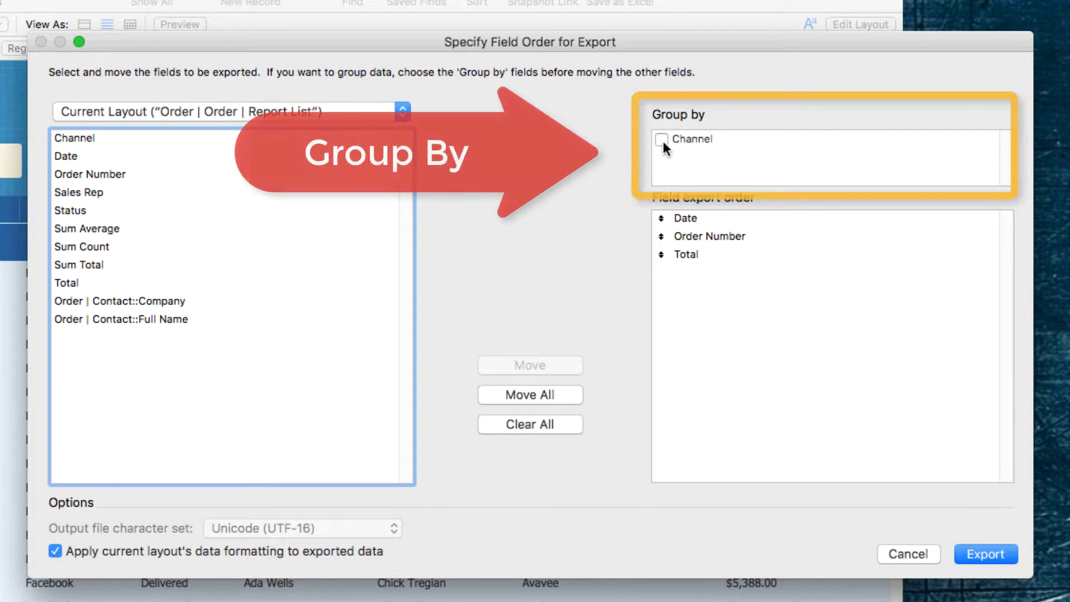
left_click(664, 142)
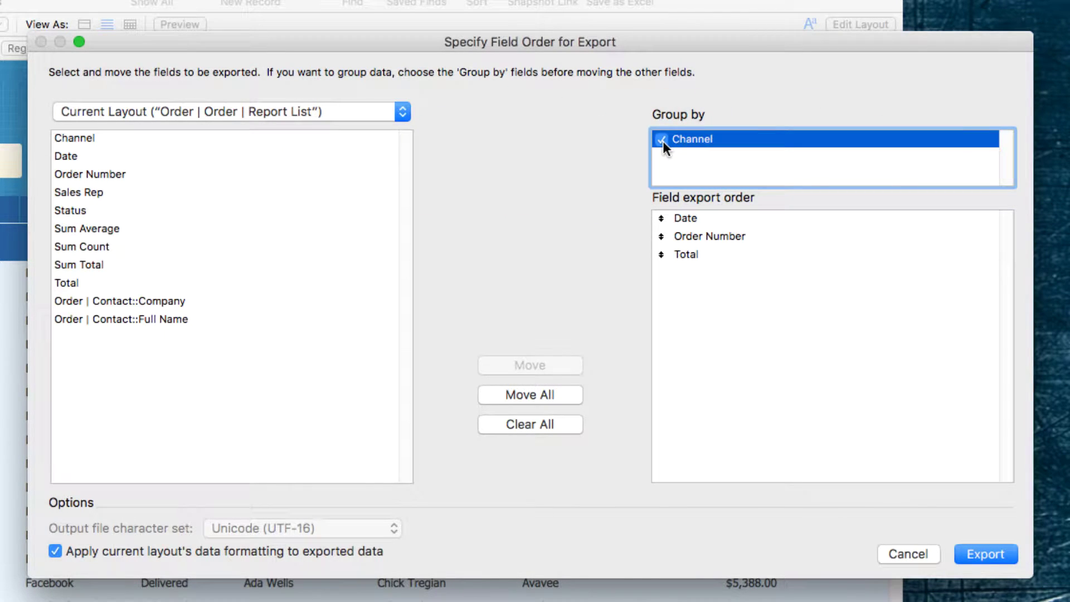
left_click(707, 218)
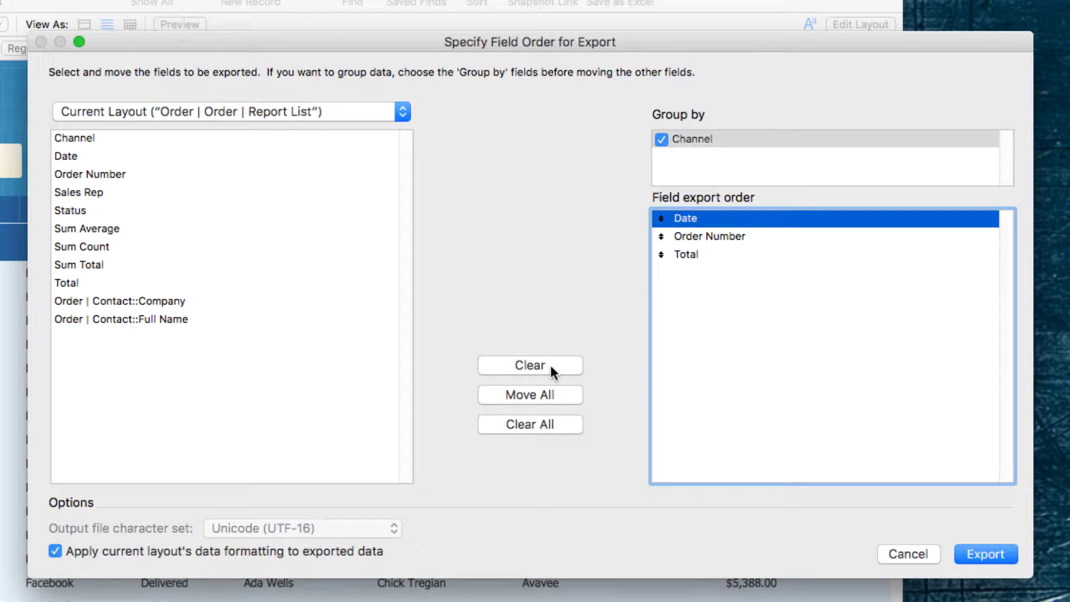
left_click(527, 423)
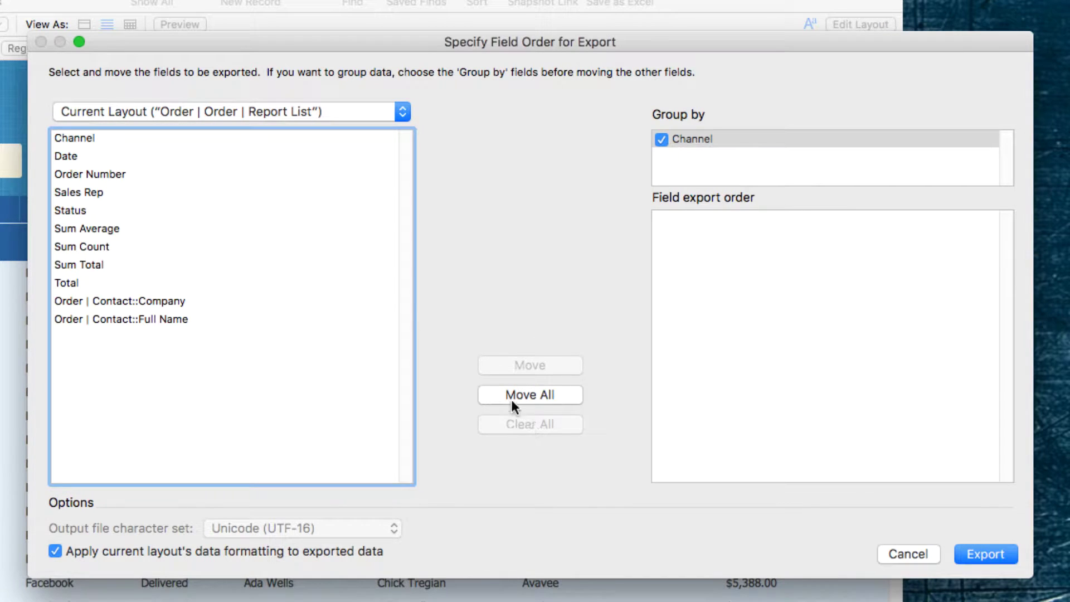
Add Channel, Sum Total and Sum Total by Channel to the export field order
left_click(105, 139)
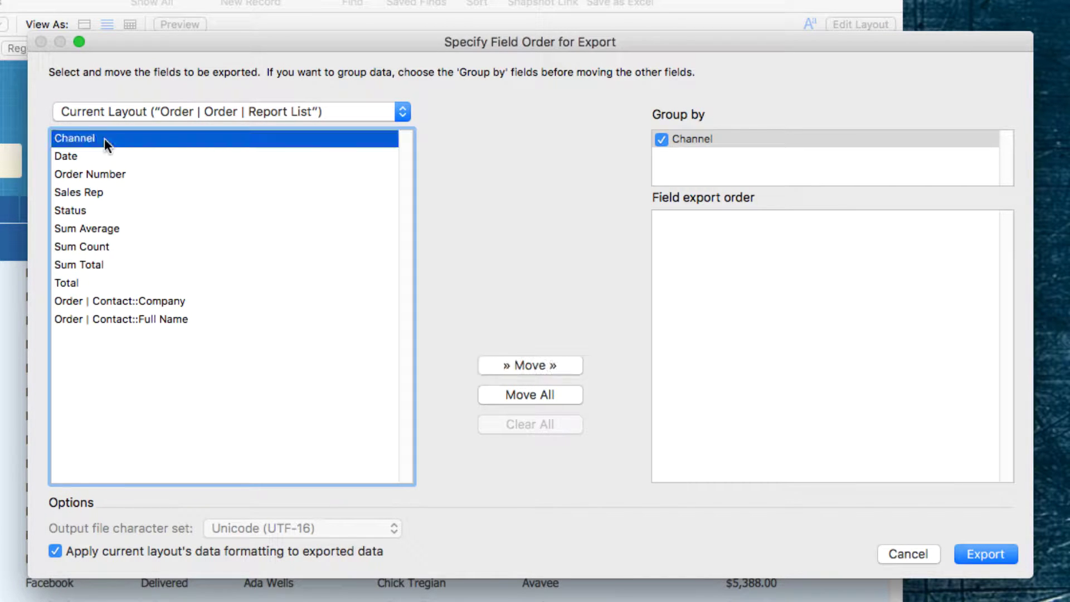
left_click(543, 366)
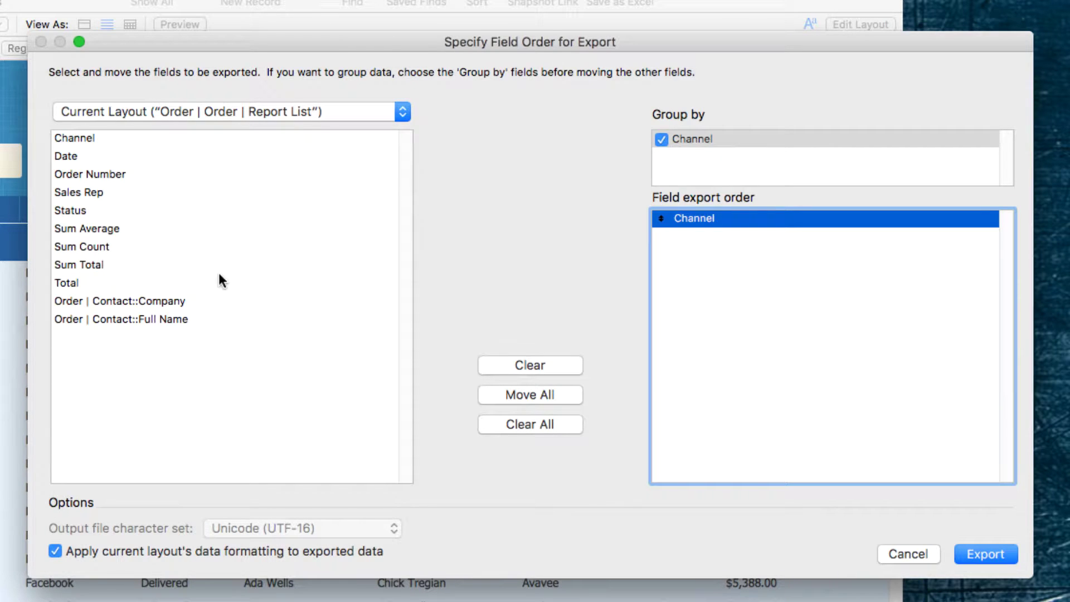
double_click(109, 263)
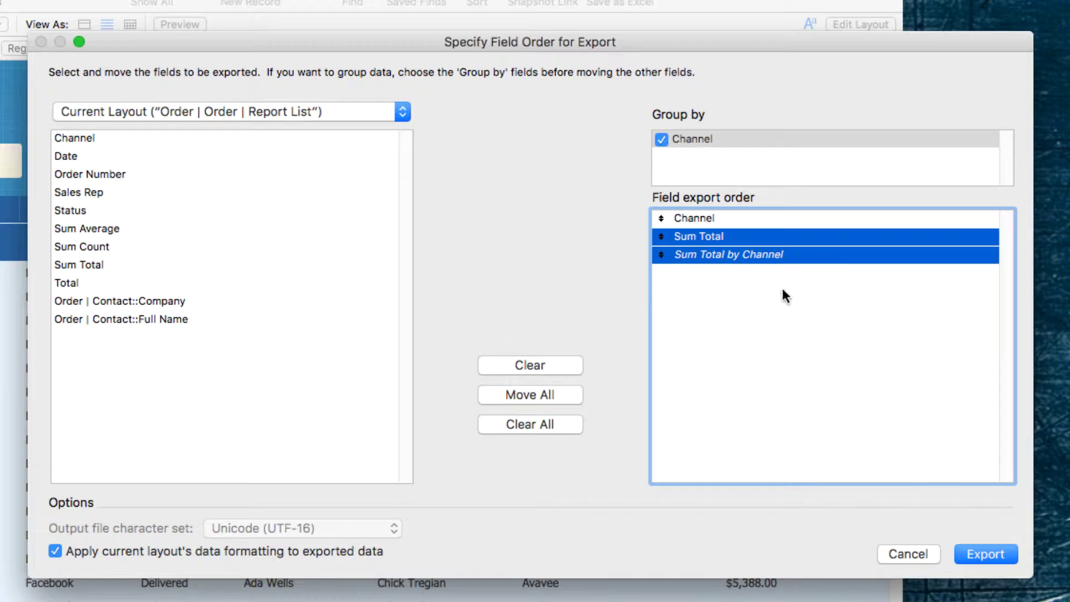
left_click(697, 277)
left_click(684, 237)
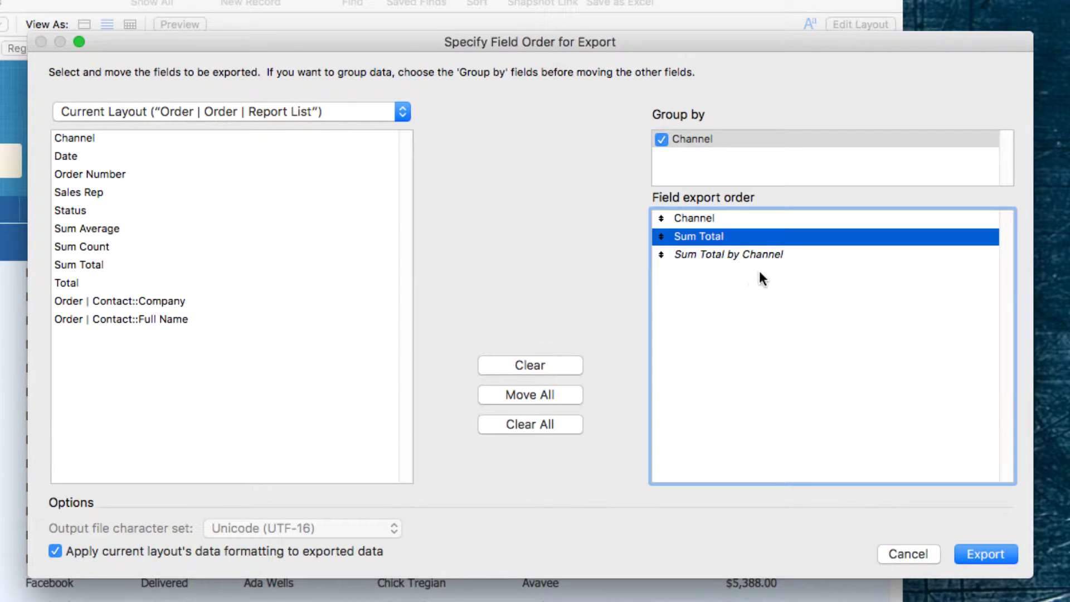
Drop plain Sum Total and add Sum Average and Sum Count with their Channel subtotals
left_click(537, 364)
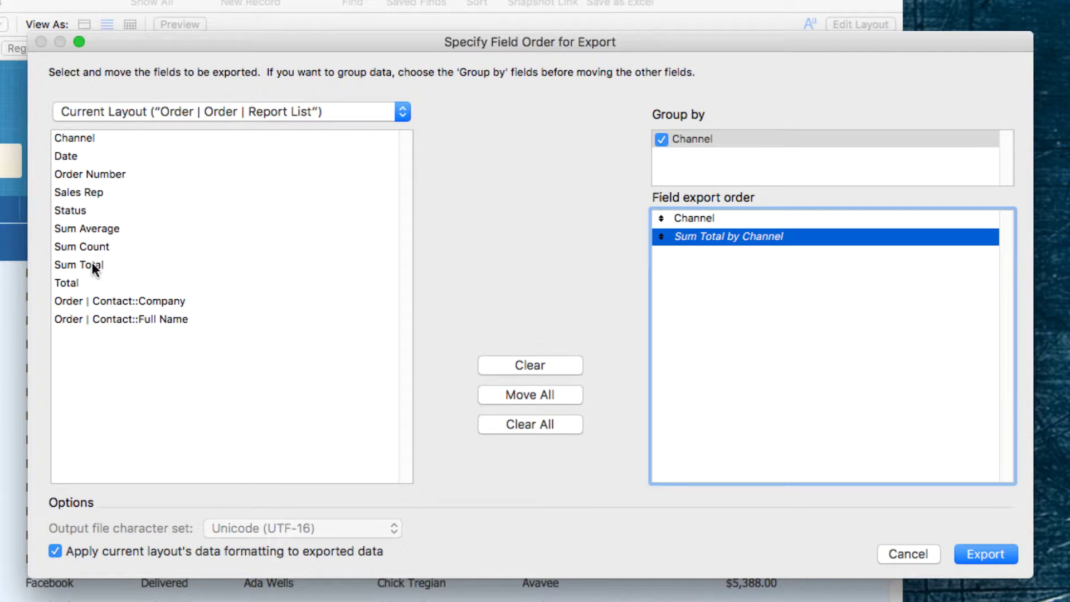
left_click(91, 230)
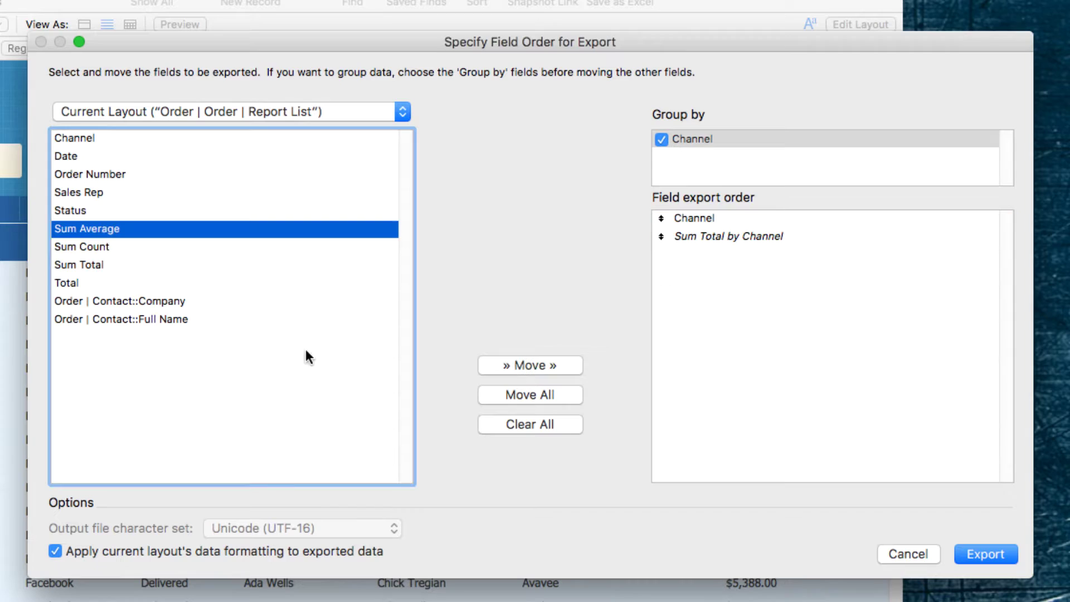
left_click(534, 363)
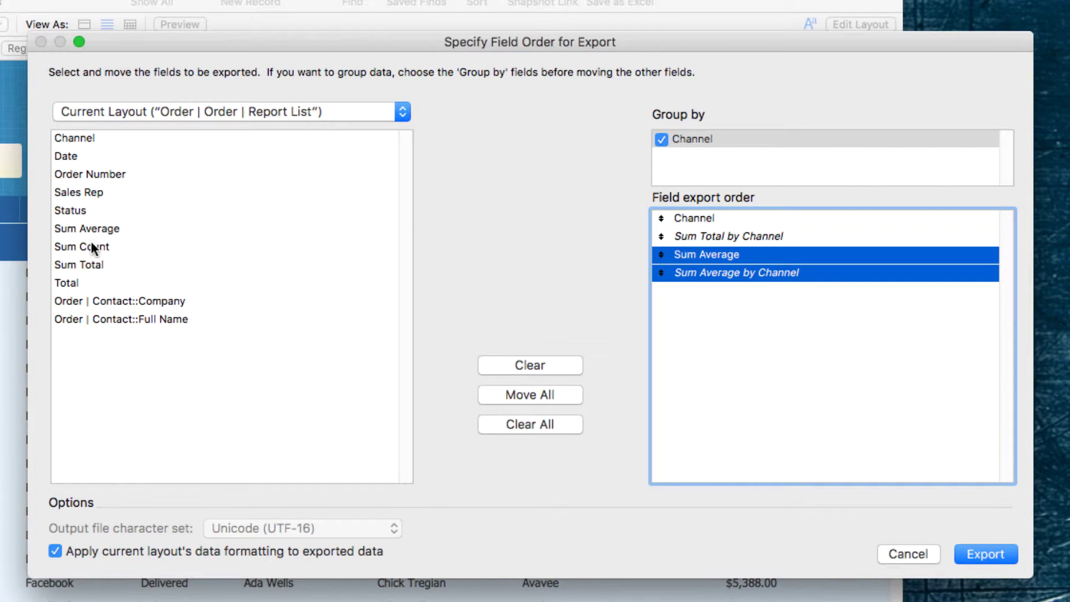
left_click(91, 245)
left_click(521, 365)
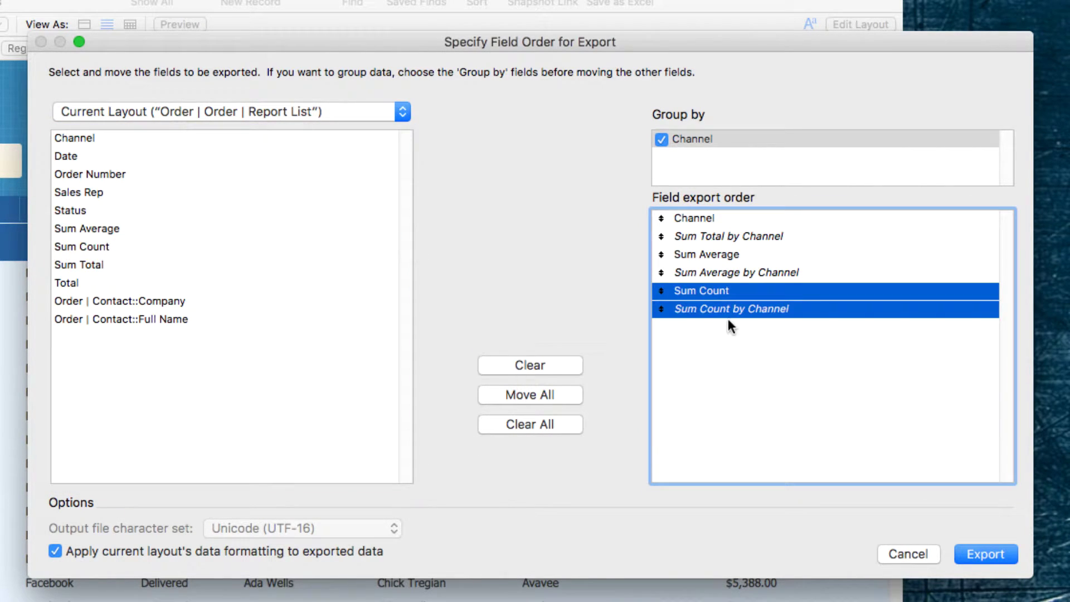
Remove the plain Sum Count and Sum Average rows, keeping only the by-Channel subtotals
left_click(712, 375)
left_click(682, 285)
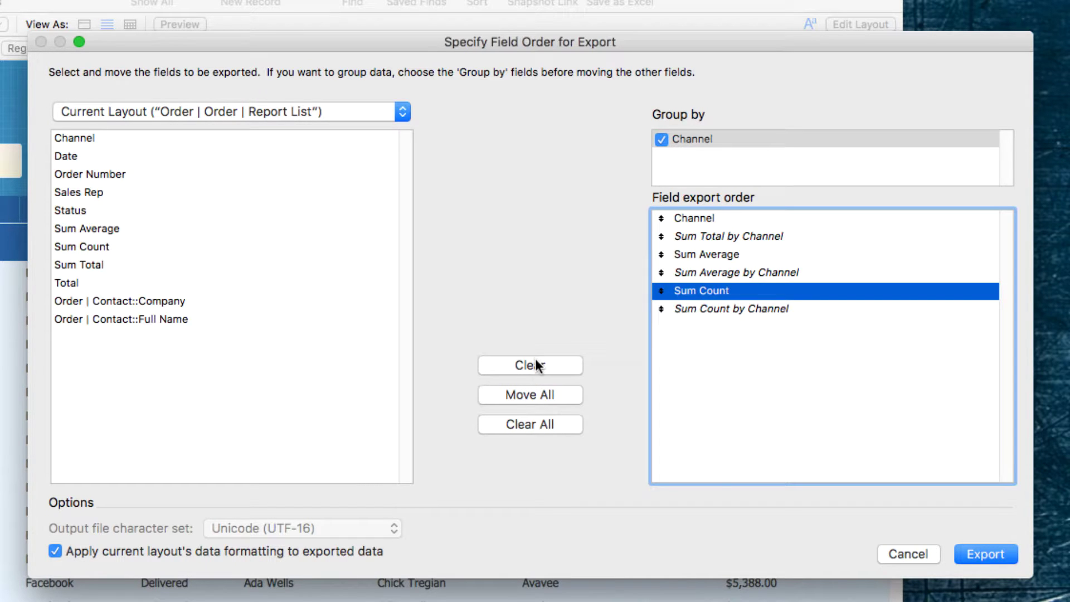
left_click(536, 367)
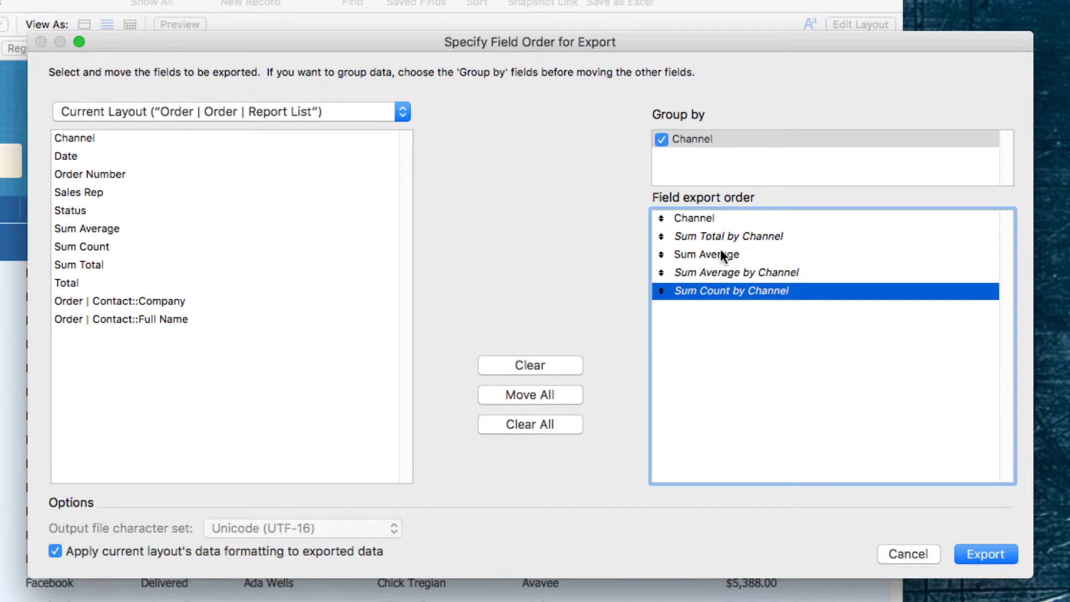
left_click(720, 251)
left_click(549, 363)
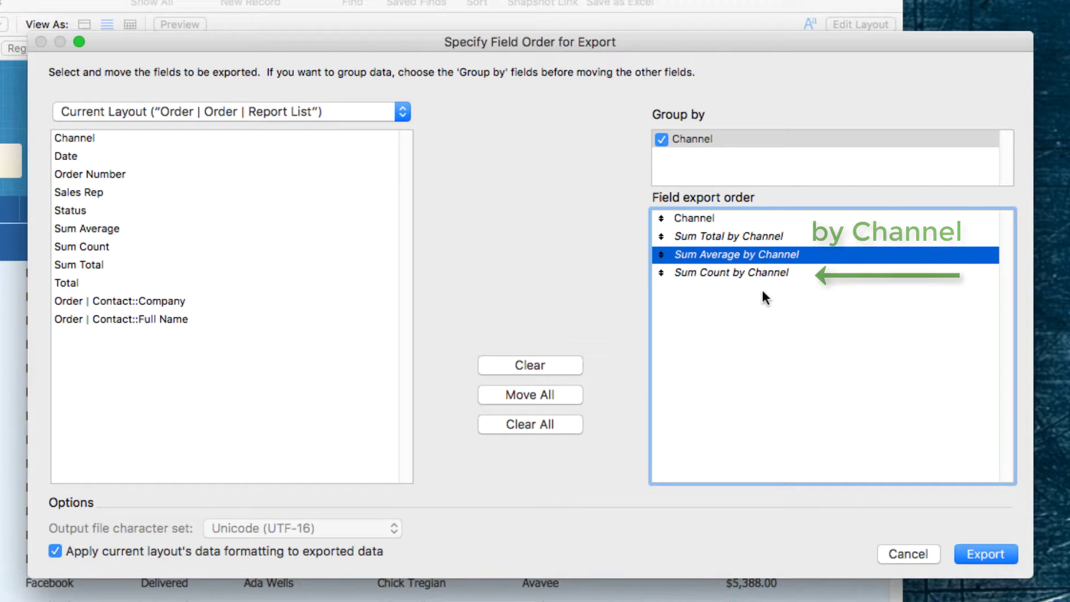
left_click(756, 375)
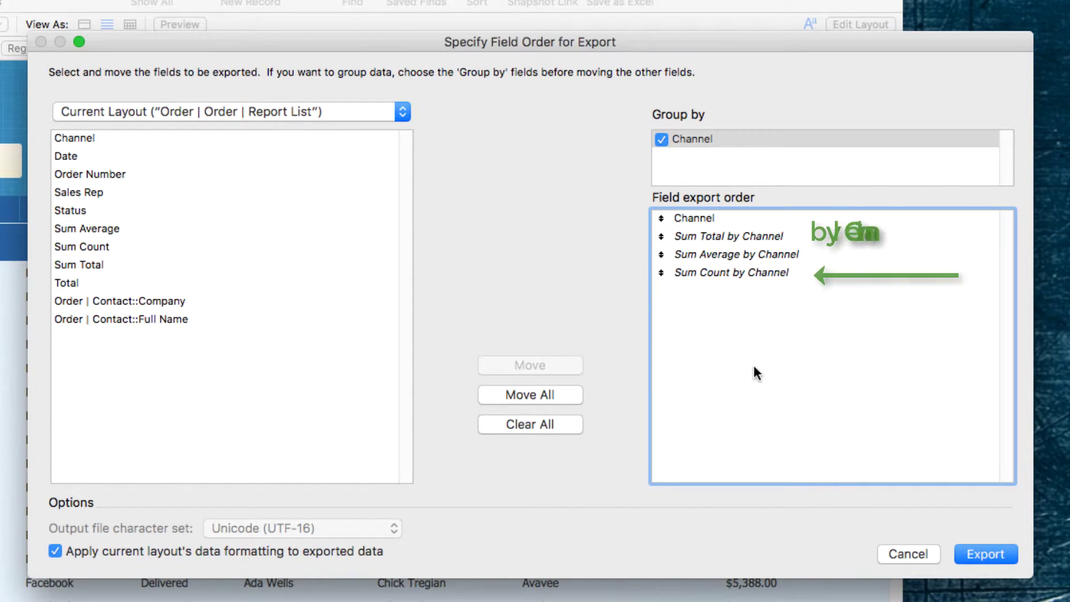
Export the file and bring the opened Excel workbook into view to check the four channels' subtotals
left_click(991, 553)
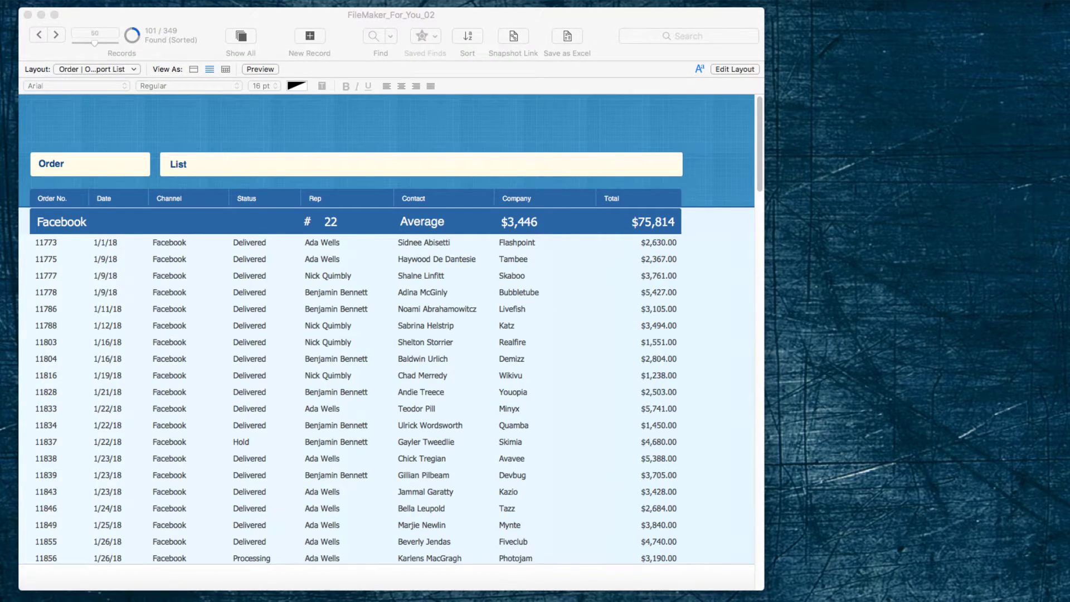
left_click_drag(493, 138, 725, 56)
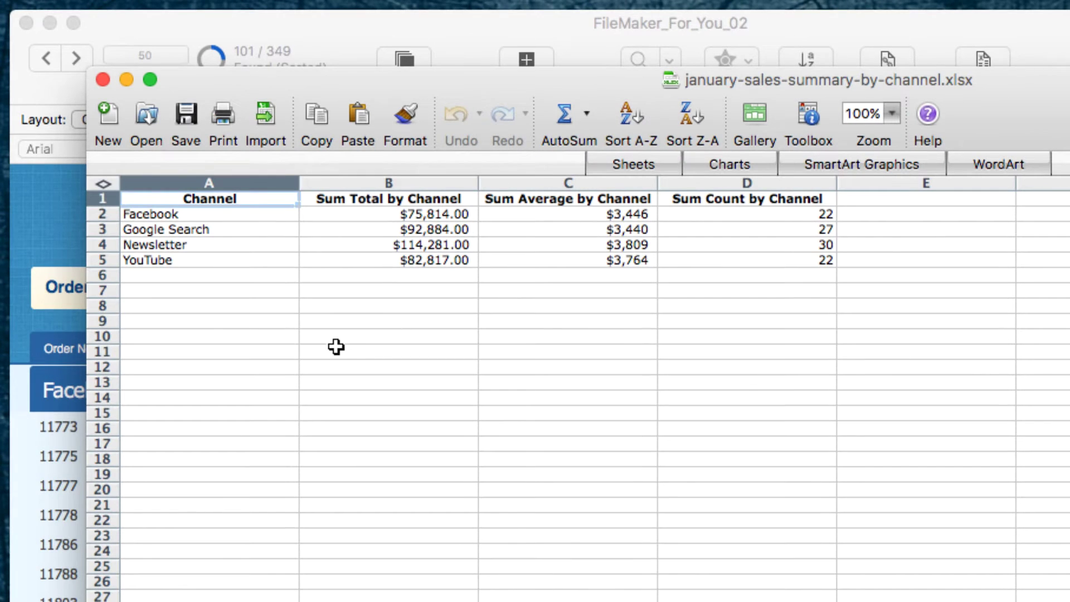